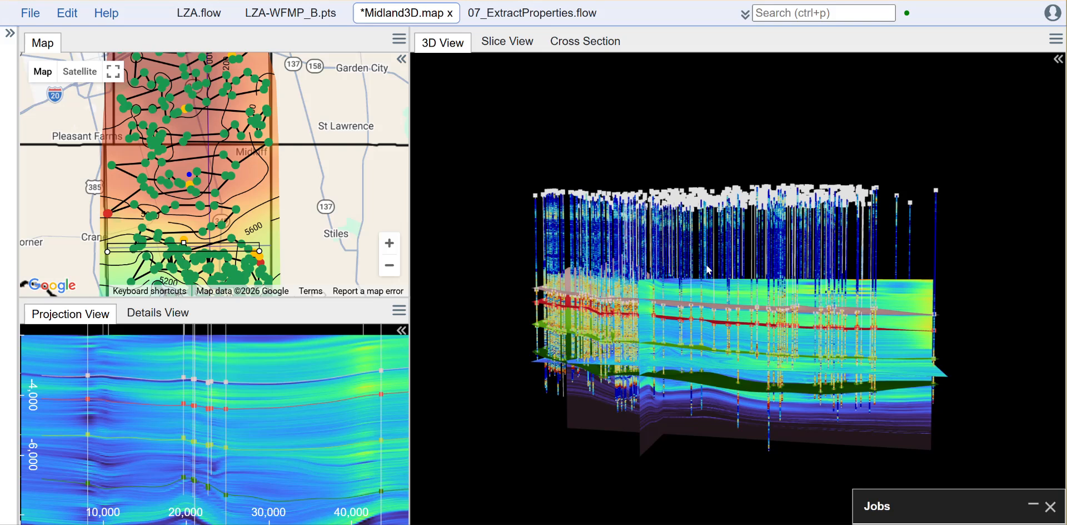
left_click_drag(459, 341, 492, 359)
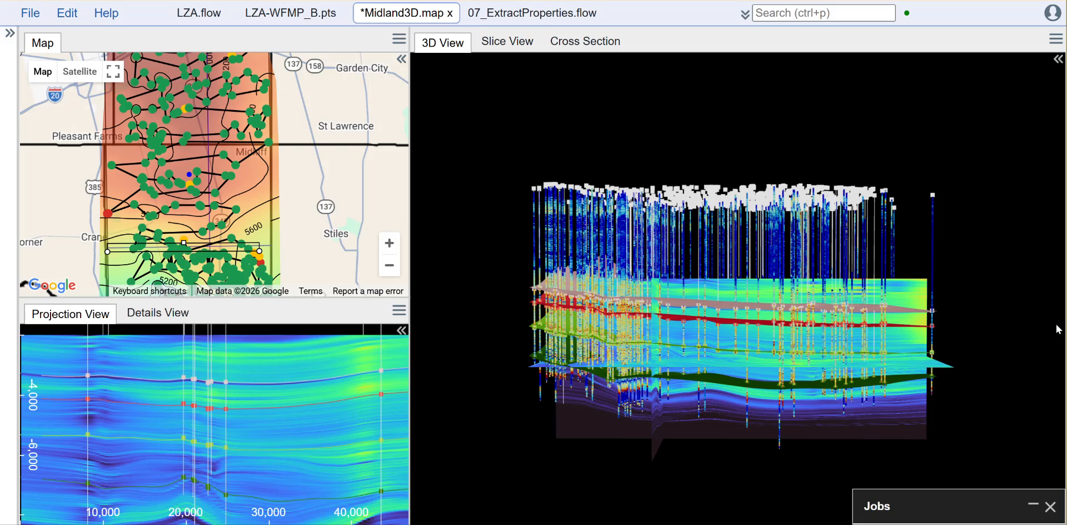
mouse_move(995, 378)
left_mouse_down()
mouse_move(825, 373)
mouse_move(946, 363)
mouse_move(977, 375)
left_mouse_up()
left_click_drag(885, 383, 977, 350)
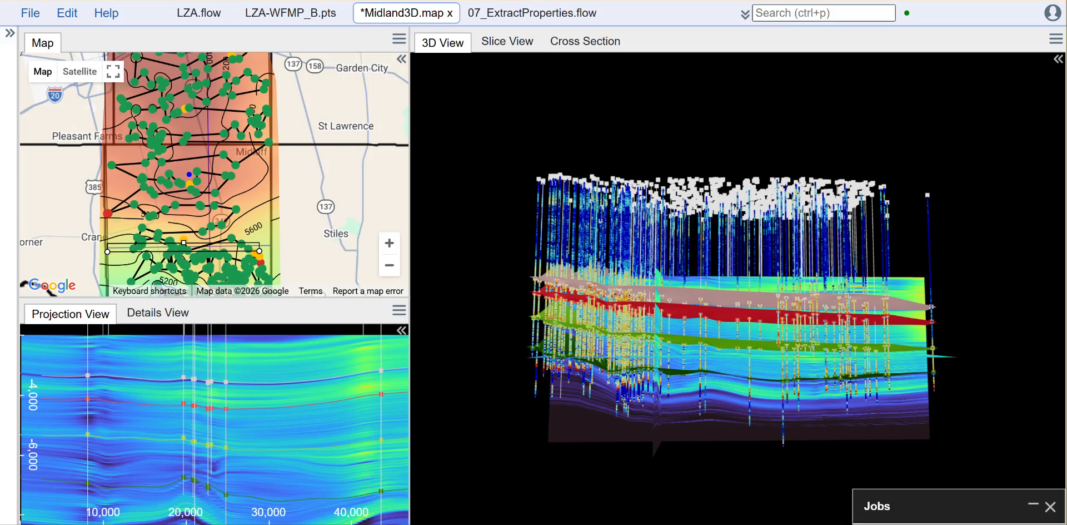
left_click(746, 15)
left_click(745, 15)
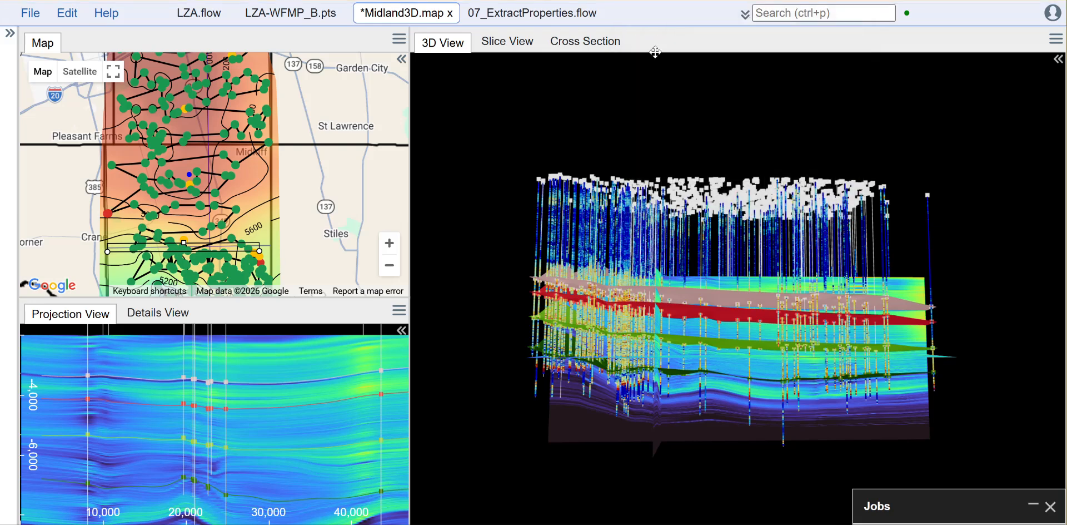
- Disable the well set filter on the Midland3D_v2.wdb well markers layer and move that layer to the top of the map's layer order
left_click(402, 60)
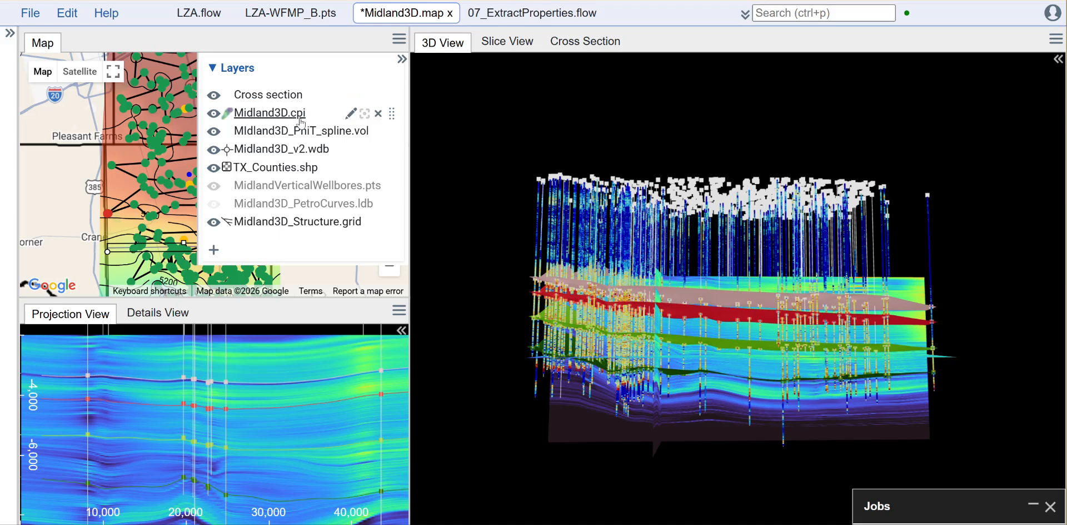
left_click(350, 149)
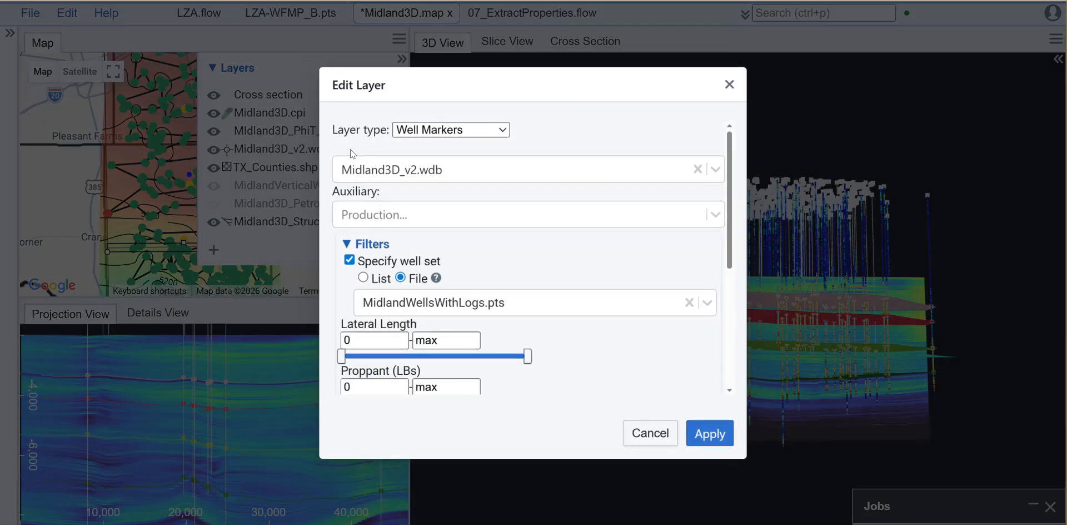
left_click(387, 265)
scroll(589, 333, "down", 3)
scroll(593, 337, "up", 2)
scroll(593, 337, "down", 3)
left_click(706, 433)
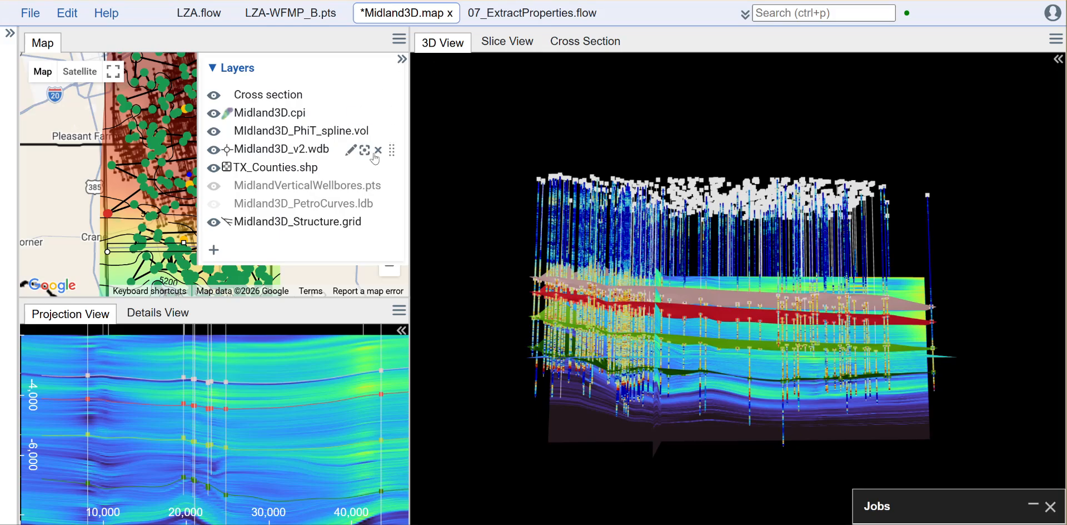
left_click_drag(393, 150, 392, 89)
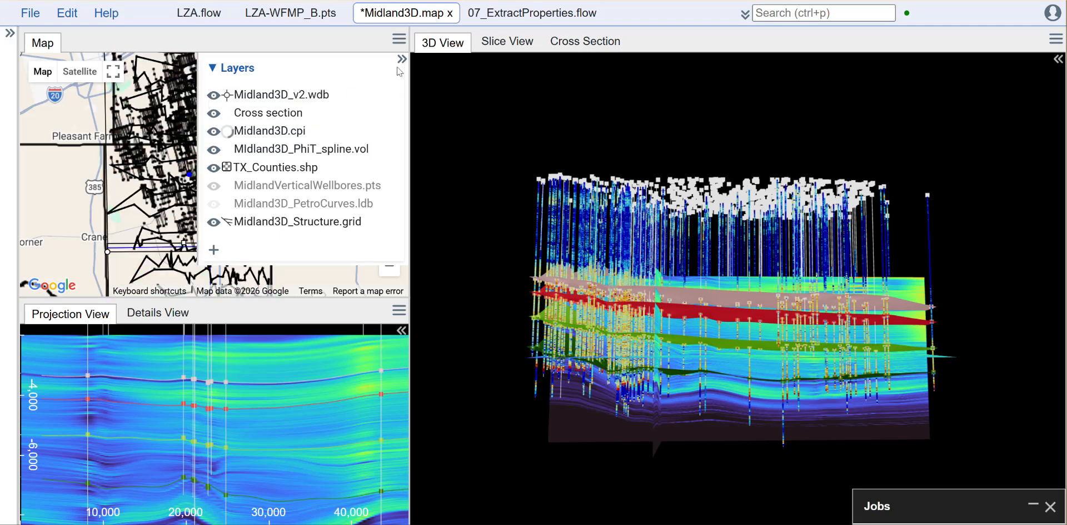
left_click(403, 61)
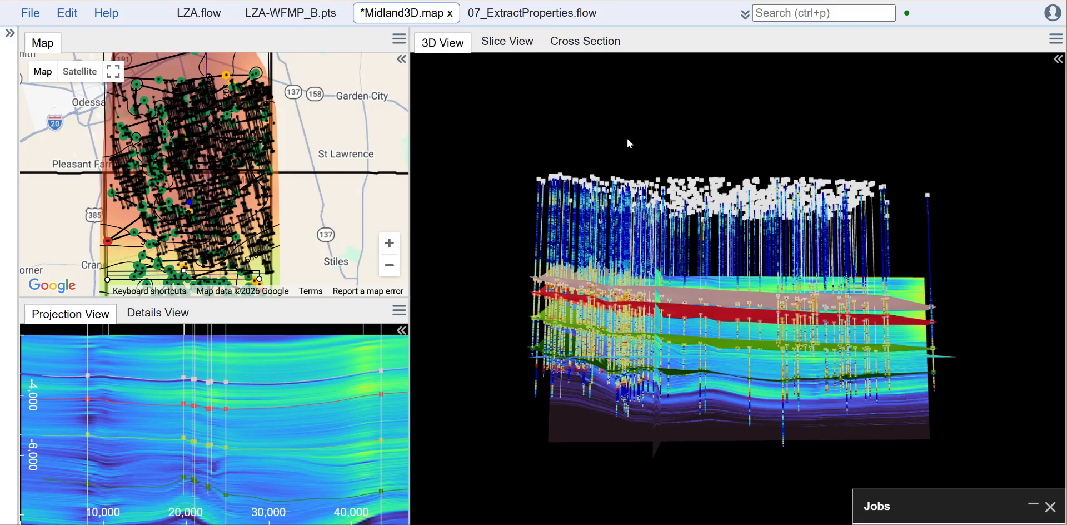
- Examine the tool settings in 07_ExtractProperties.flow, from the log volume extractions through the repeated-sample nulling to the log output
left_click(565, 19)
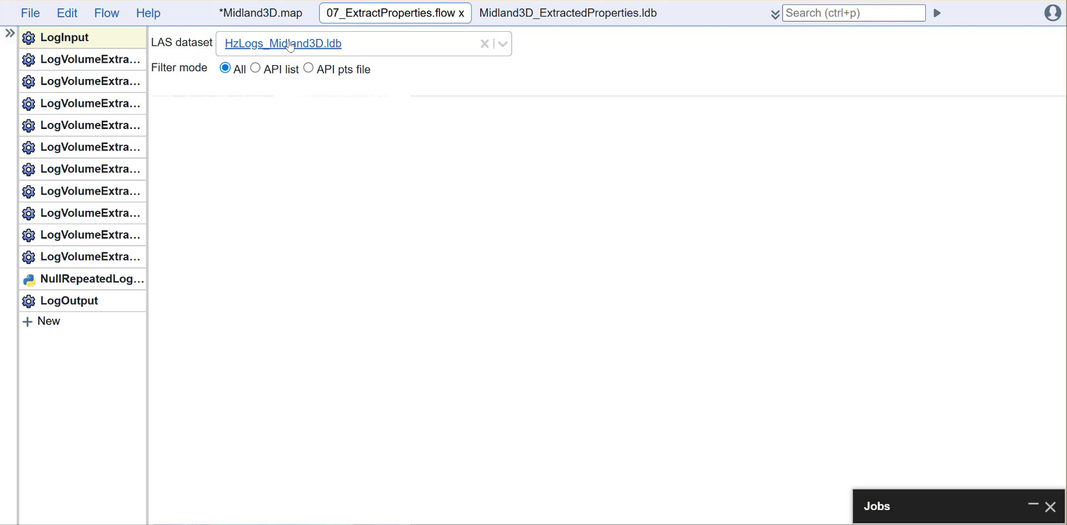
left_click(89, 61)
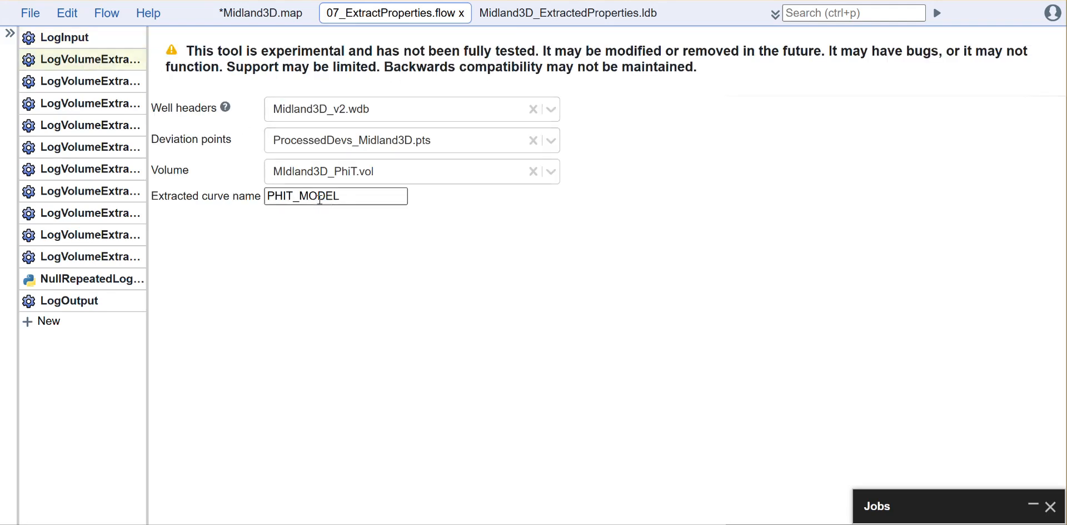
left_click(101, 84)
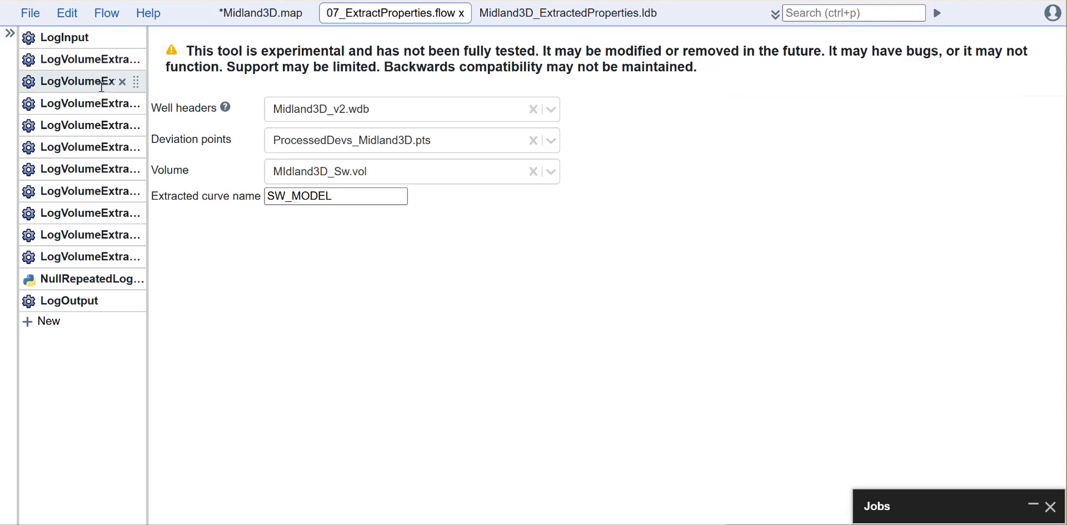
left_click(100, 104)
left_click(99, 126)
left_click(99, 148)
left_click(97, 167)
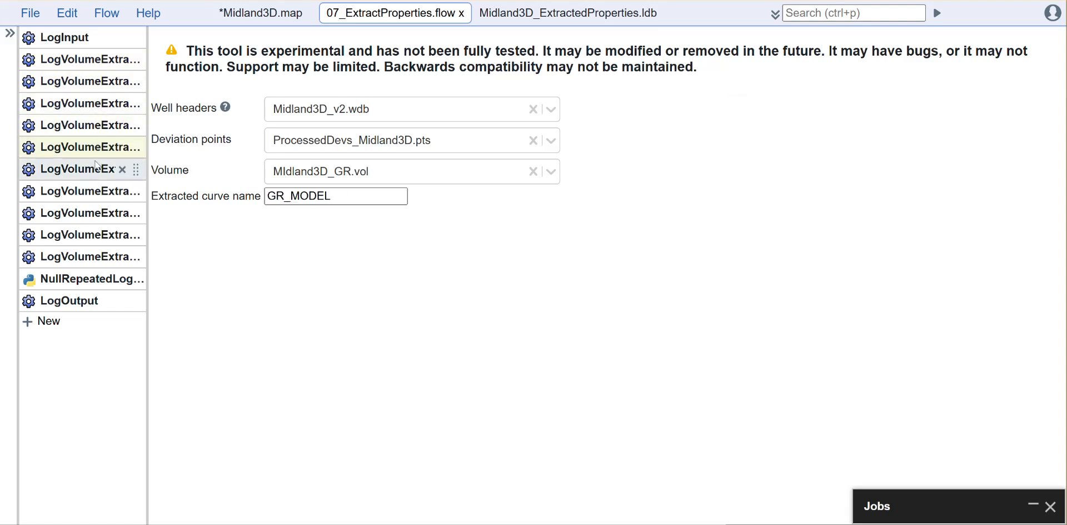
left_click(80, 281)
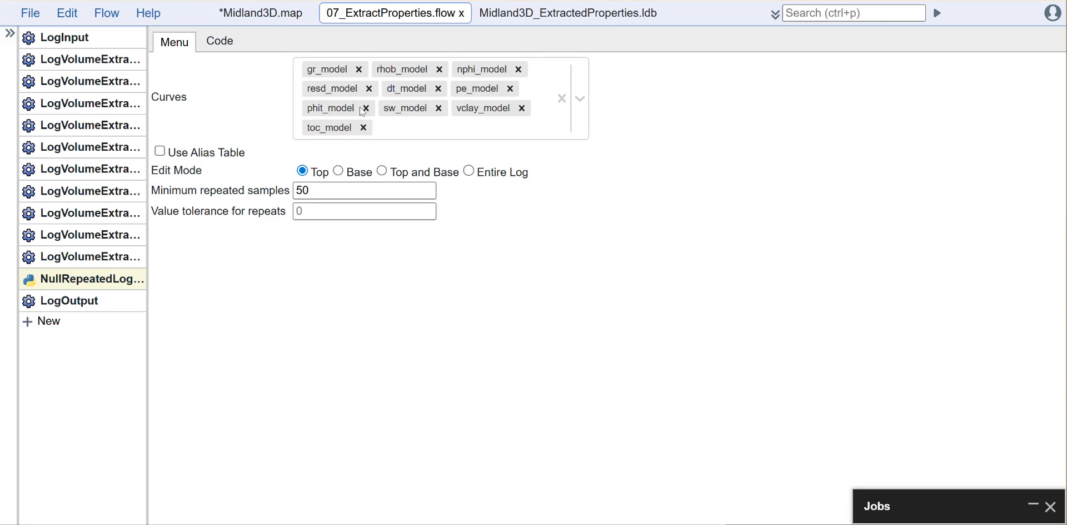
left_click(83, 303)
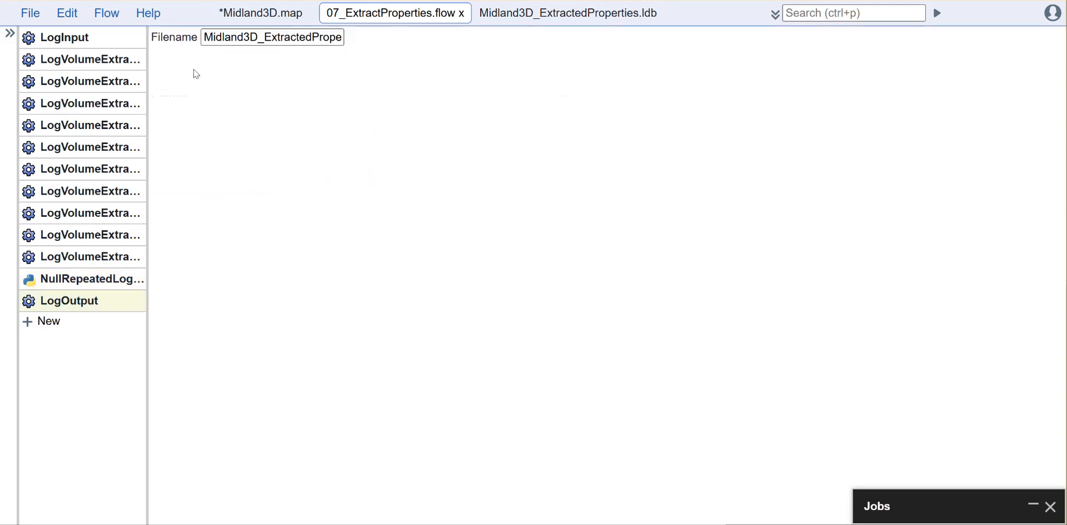
- Review the job log of the most recent 07_ExtractProperties.flow run down to its tool statistics, closing the log and the flow when done
left_click(1034, 504)
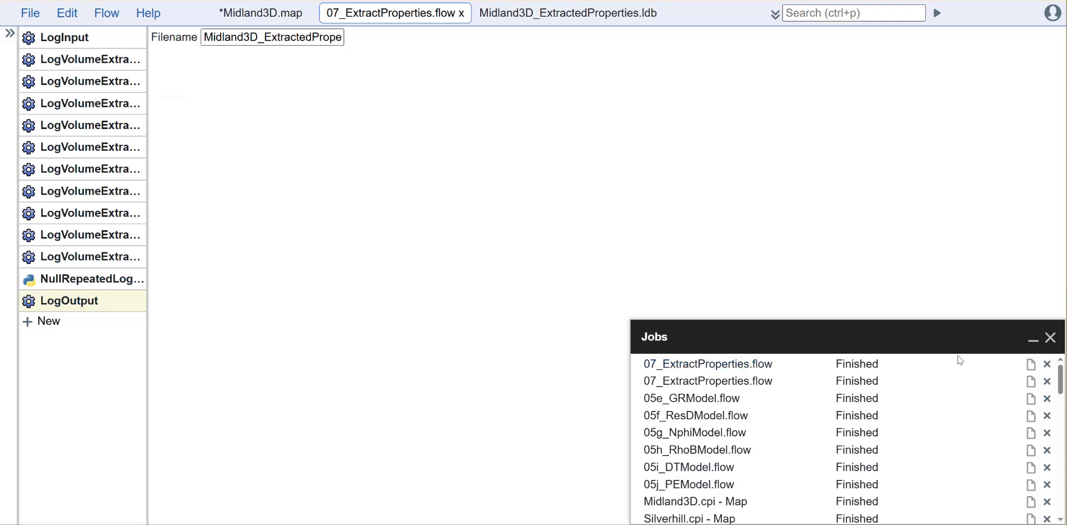
left_click(1031, 364)
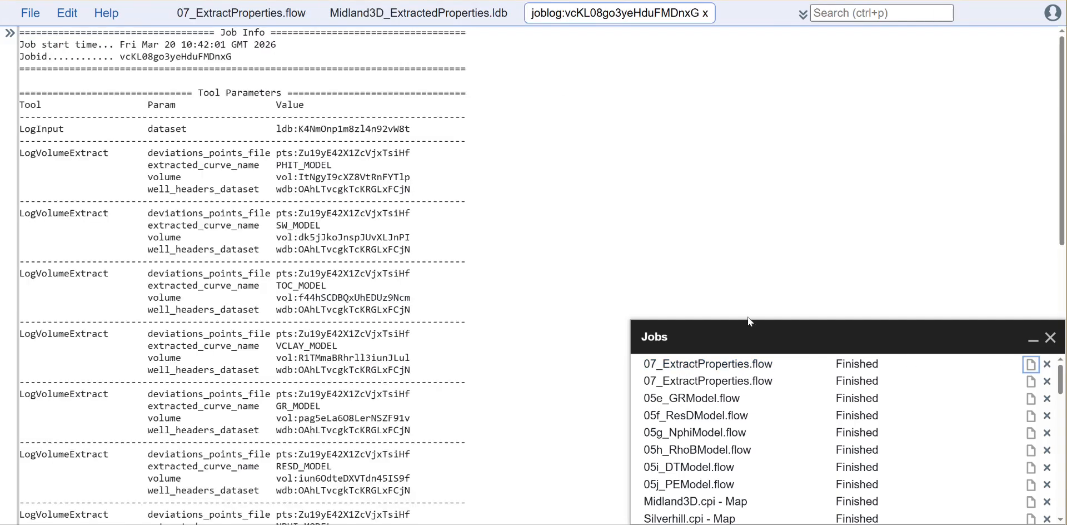
scroll(500, 351, "down", 10)
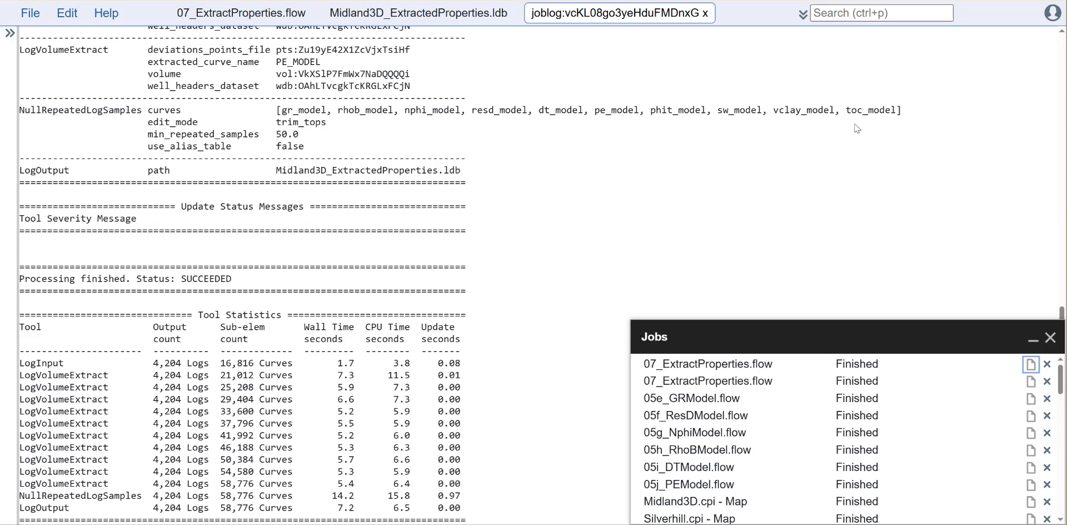
left_click(706, 13)
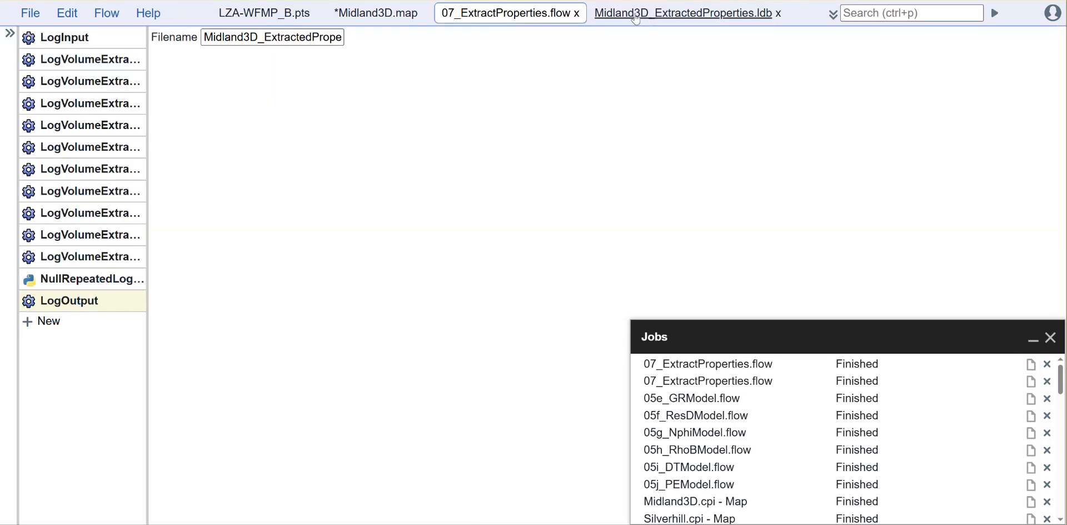
left_click(577, 13)
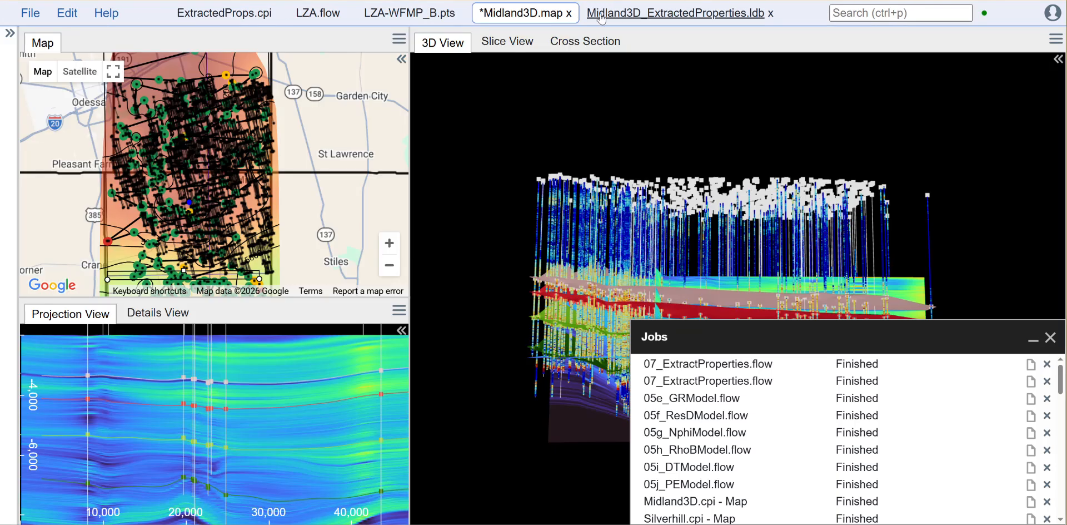
- Inspect the extracted curves across all tracks for the first well in Midland3D_ExtractedProperties.ldb, and close the dataset when done
left_click(602, 16)
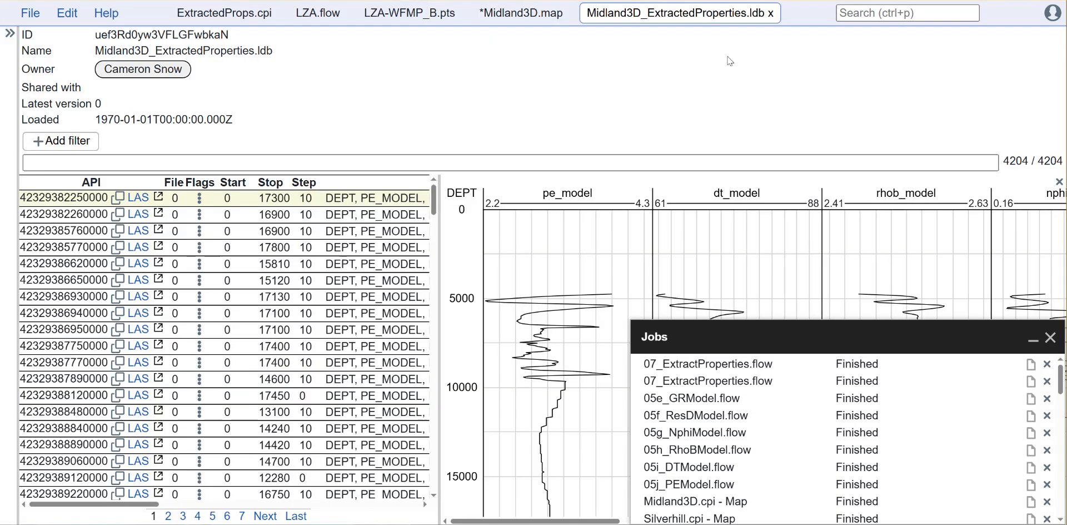
left_click(1033, 338)
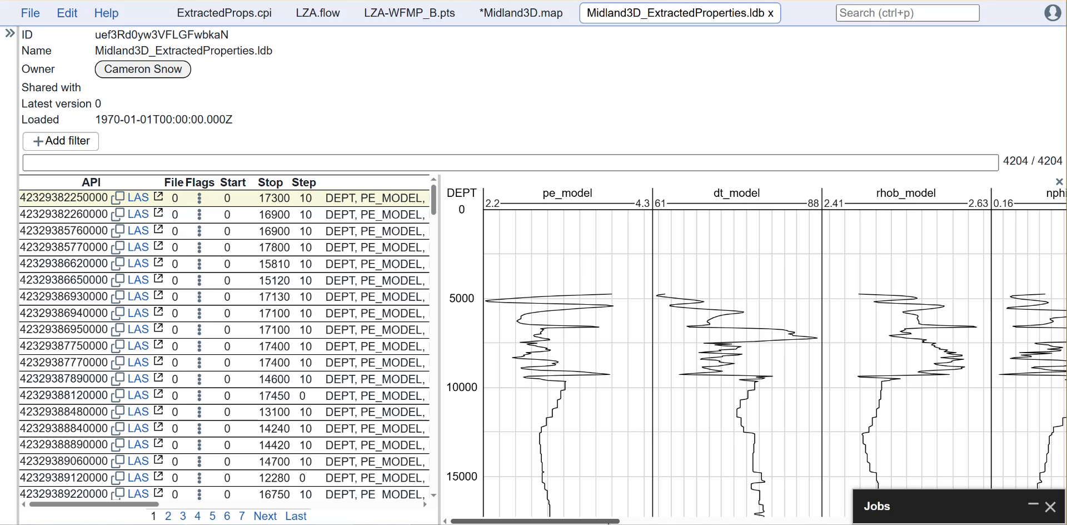
left_click_drag(612, 523, 1057, 523)
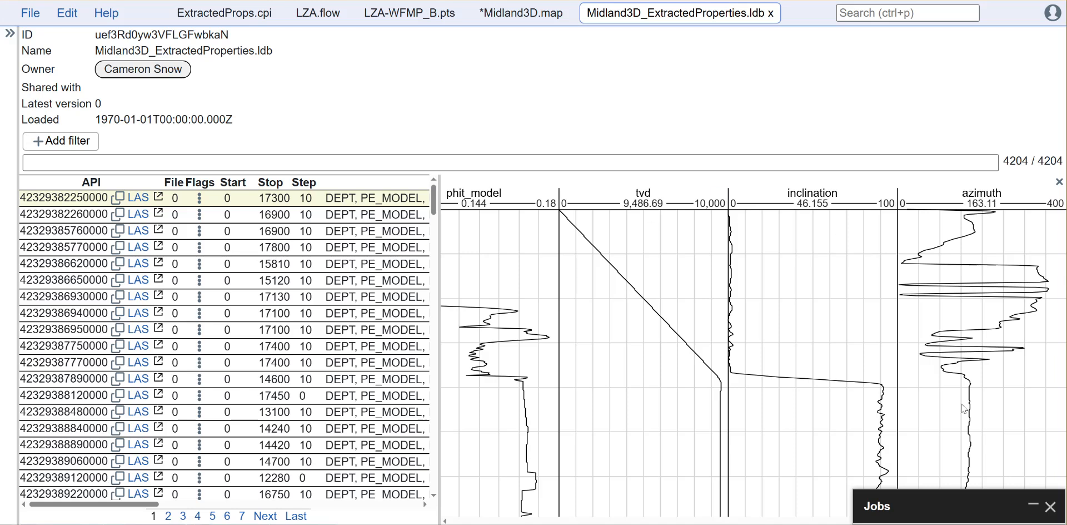
left_click(482, 522)
left_click(481, 522)
left_click(488, 522)
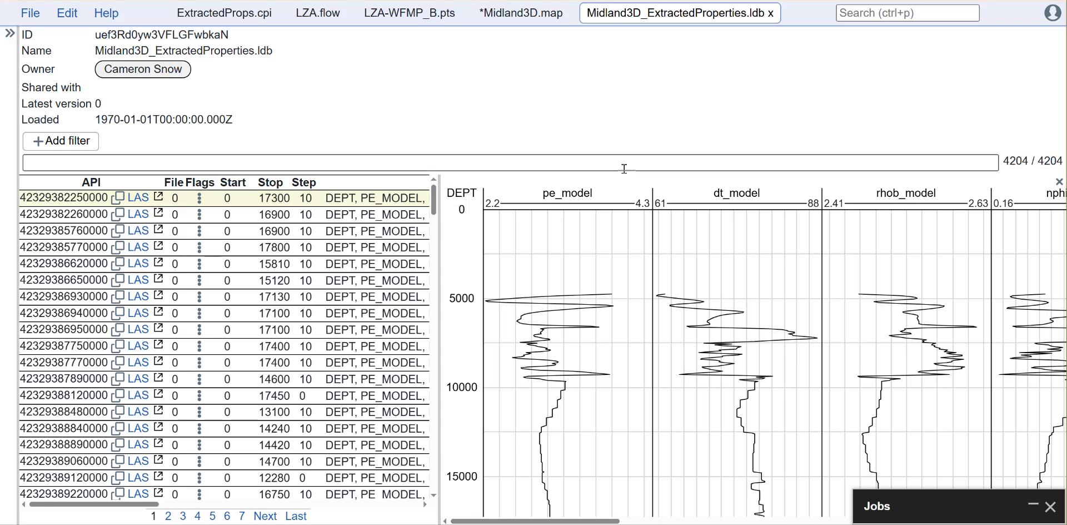
middle_click(702, 16)
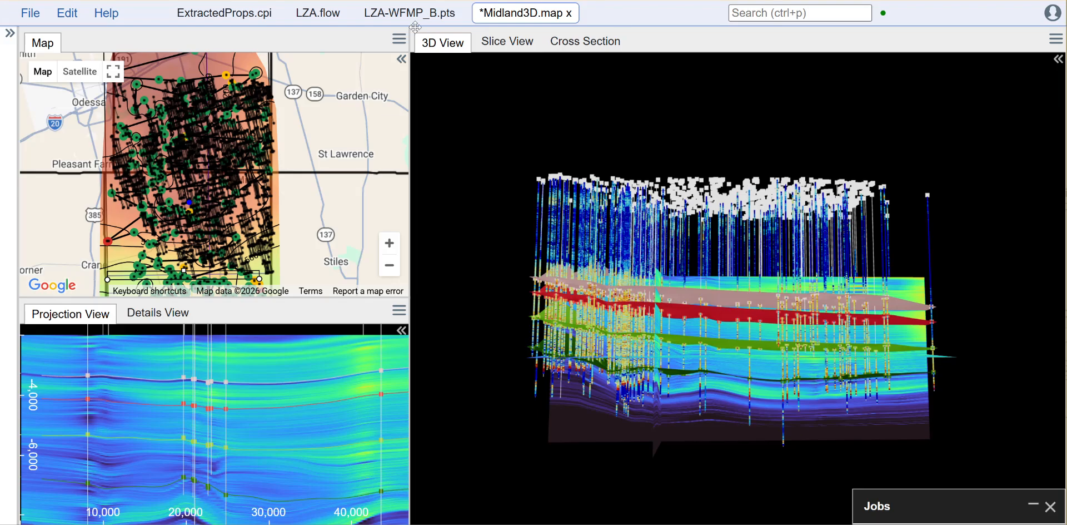
- View the extracted curves as a well log in ExtractedProps.cpi, close it, and look at the Midland3D map's 3D model again
left_click(238, 14)
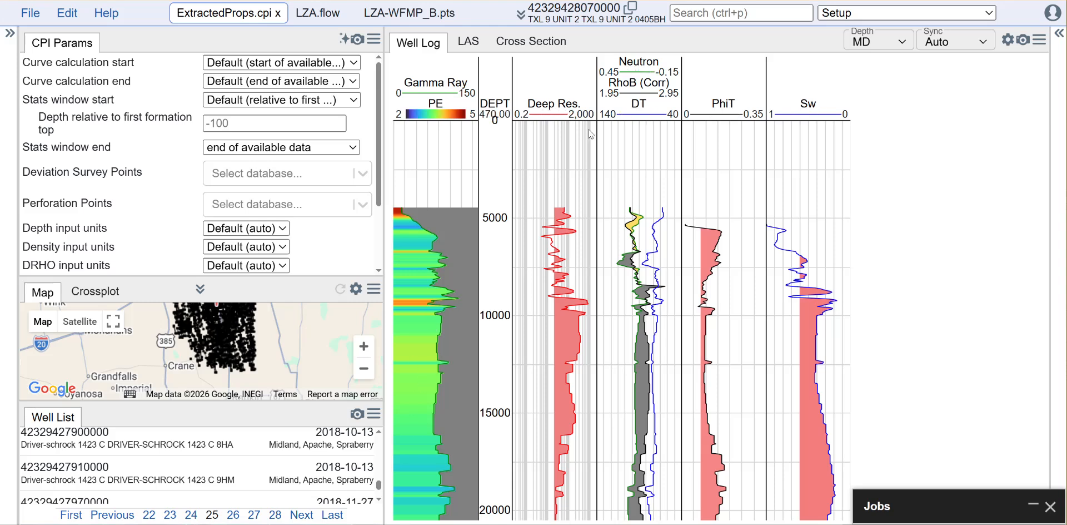
left_click(277, 13)
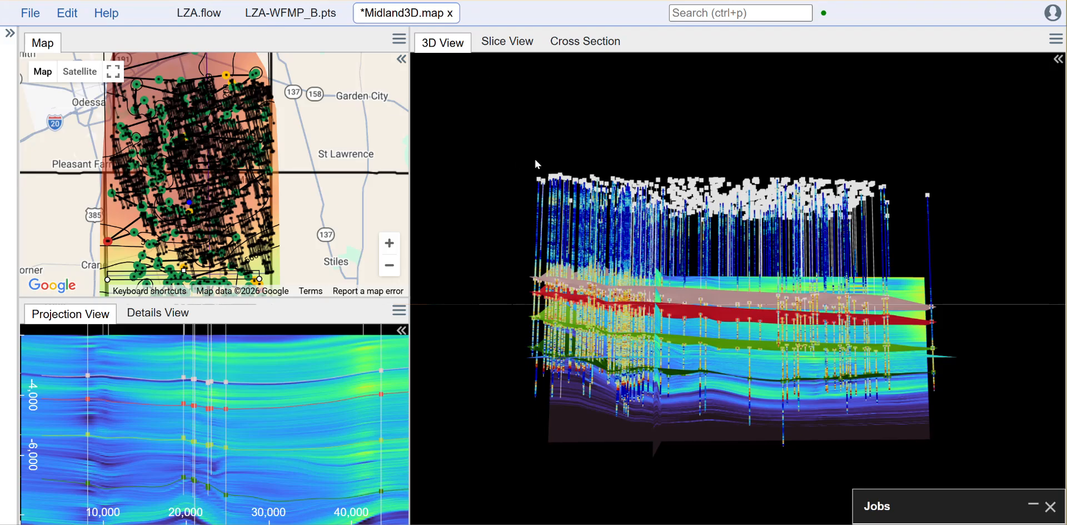
left_click_drag(979, 362, 948, 368)
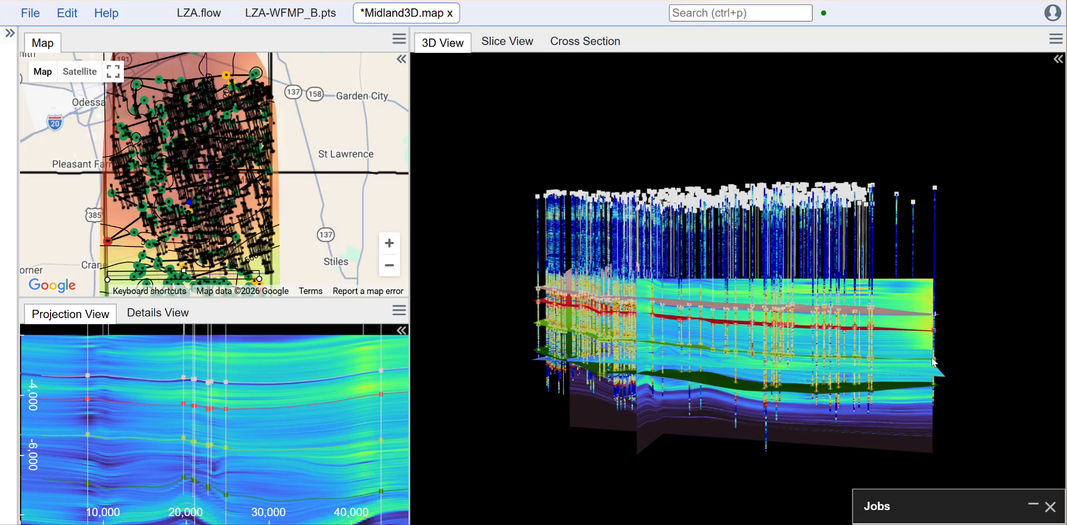
- Examine each tool's settings in LZA.flow, including the zone lookup, landing zone analysis, points selection and both points outputs
left_click(201, 15)
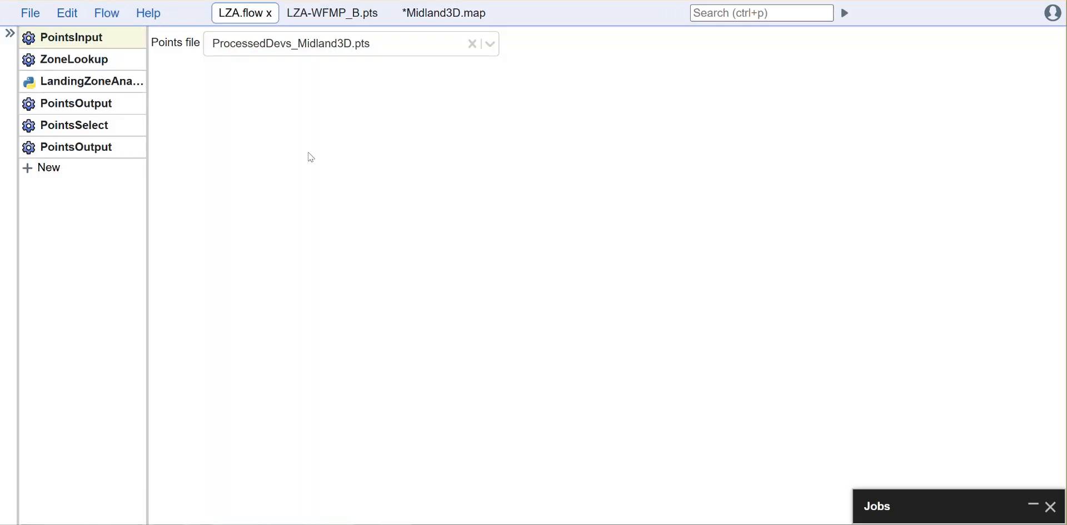
left_click(75, 59)
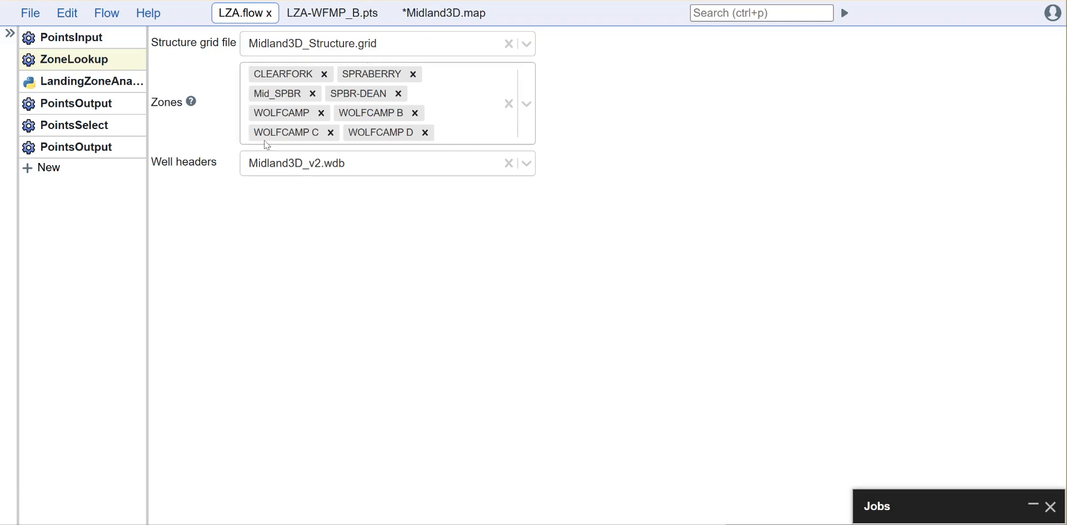
left_click(84, 82)
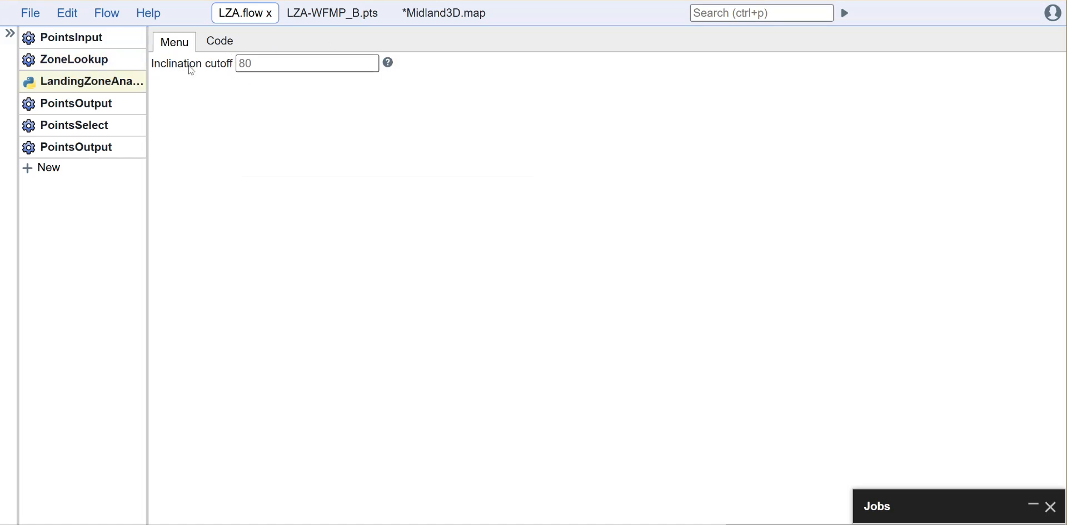
left_click(78, 102)
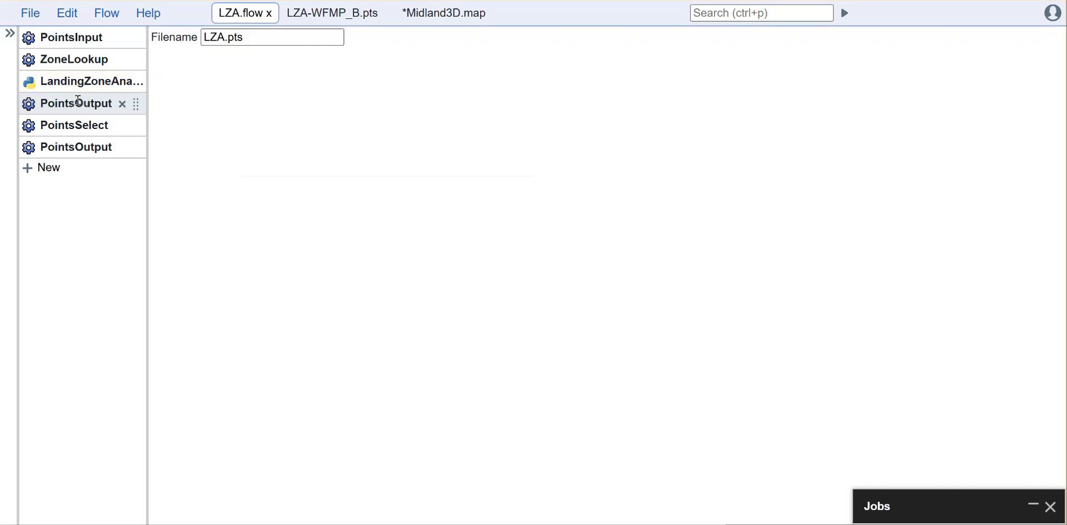
left_click(63, 128)
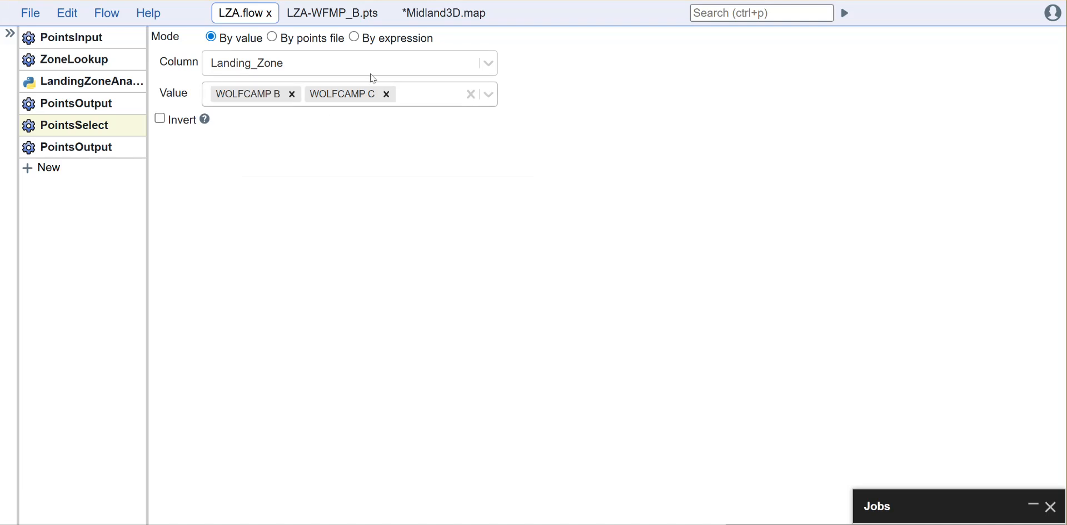
left_click(82, 148)
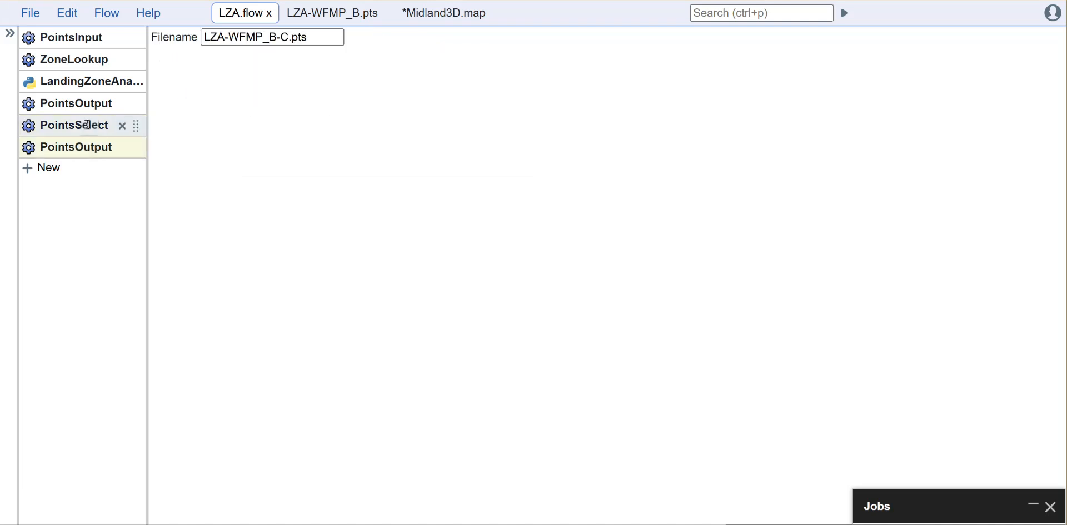
- Examine the landing zone results table in LZA-WFMP_B.pts at an enlarged text size
left_click(340, 13)
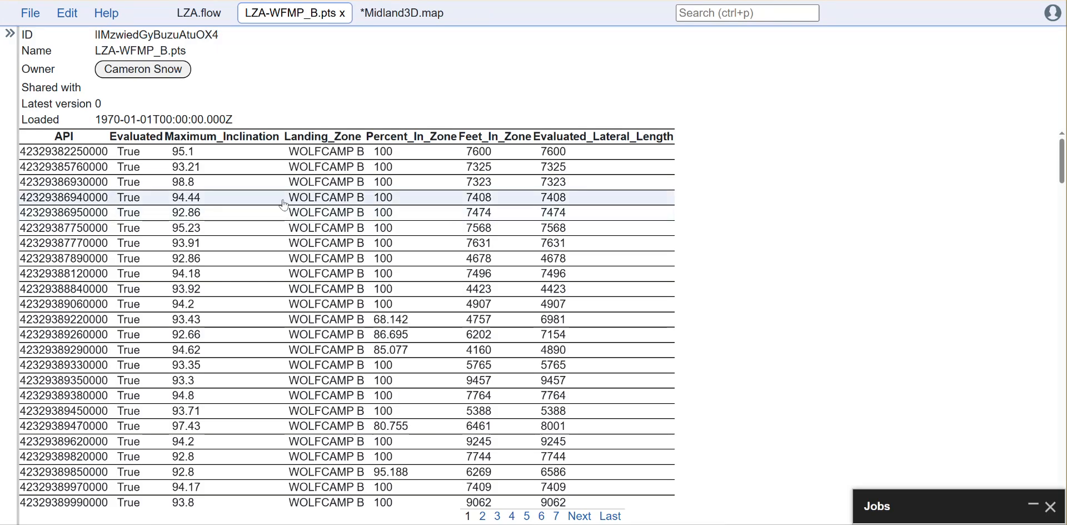
key("ctrl+plus")
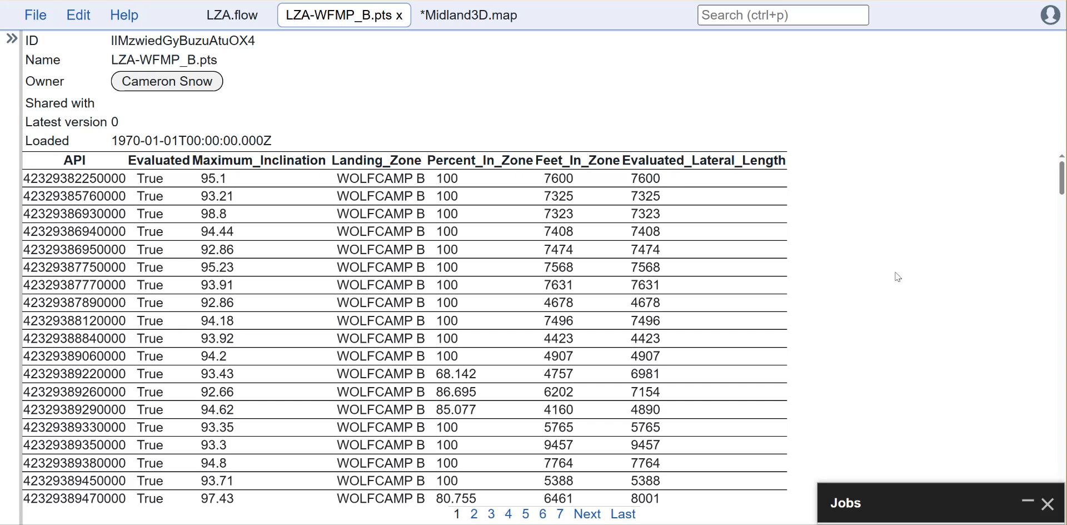
scroll(803, 302, "down", 1)
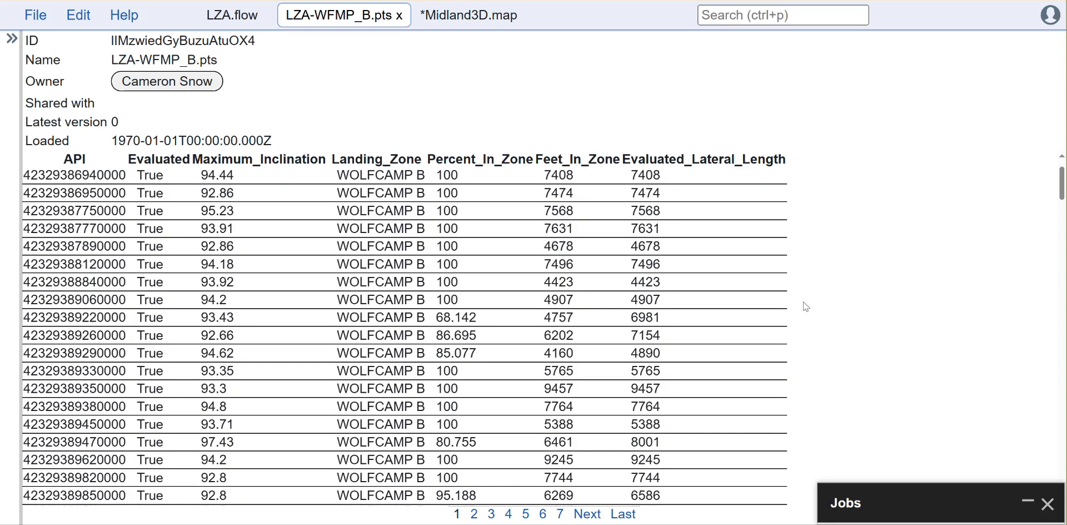
- Review the wells' landing zone, percent-in-zone and feet-in-zone values in LZA-WFMP_B.pts, and close both that table and LZA.flow
scroll(522, 217, "up", 1)
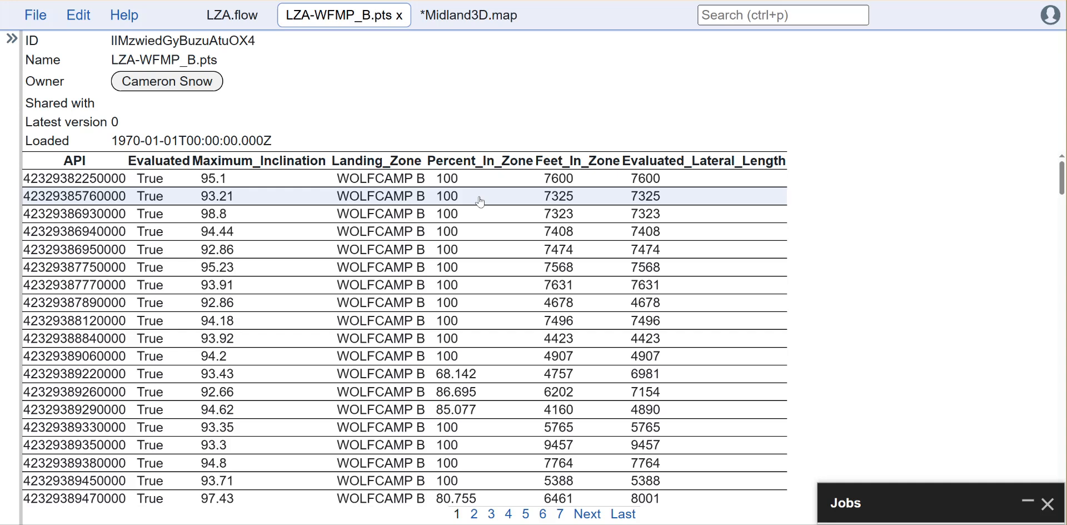
scroll(492, 375, "down", 1)
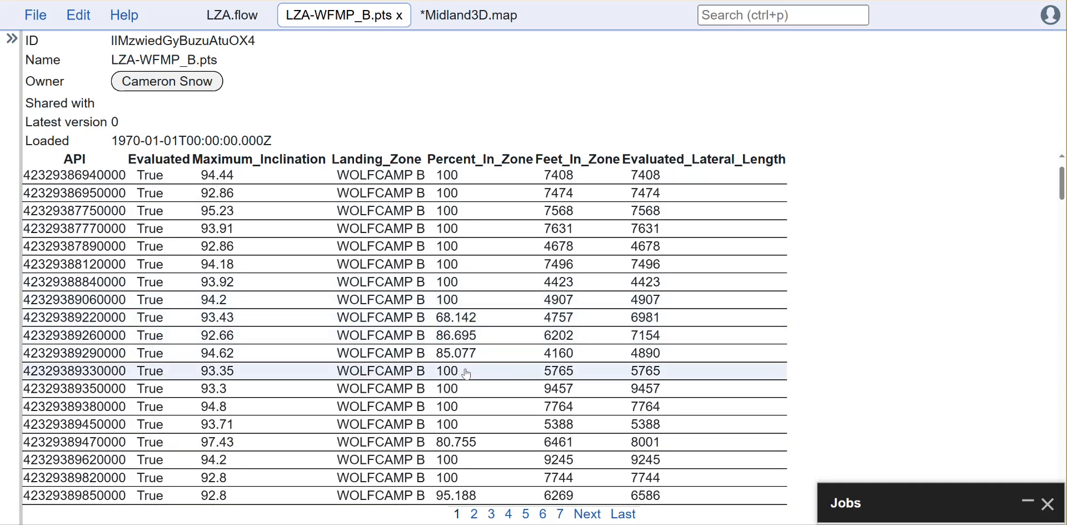
scroll(489, 373, "down", 5)
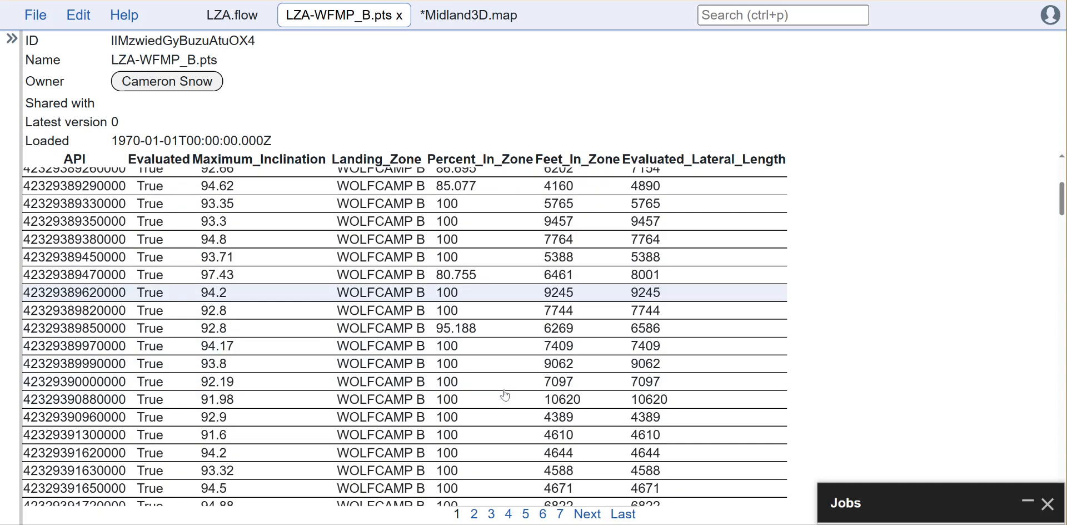
scroll(505, 395, "down", 3)
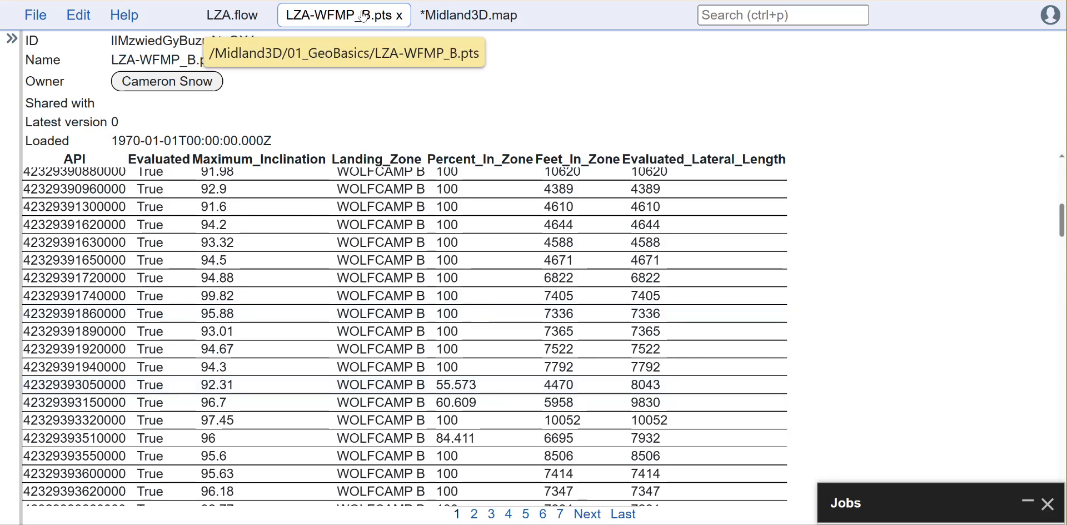
middle_click(311, 20)
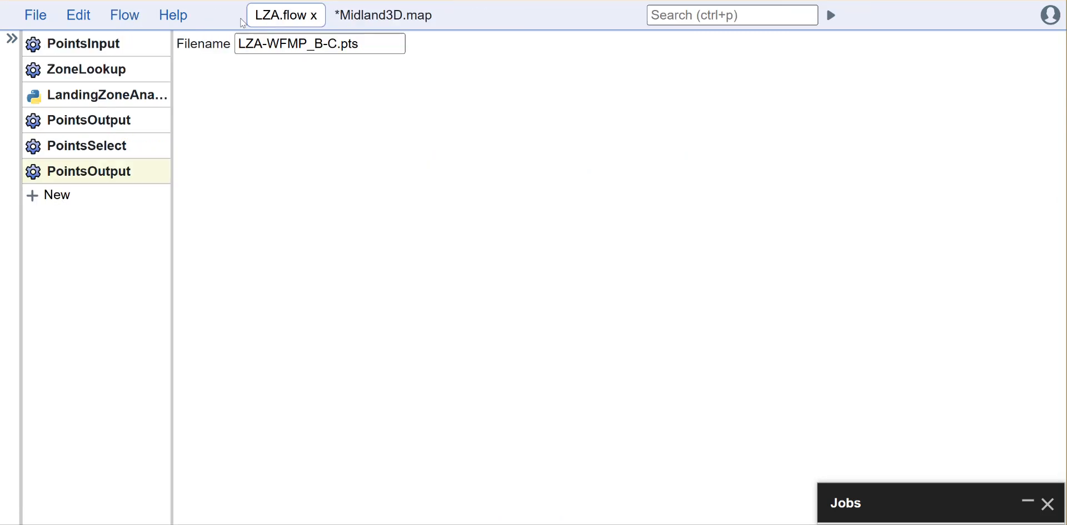
middle_click(286, 21)
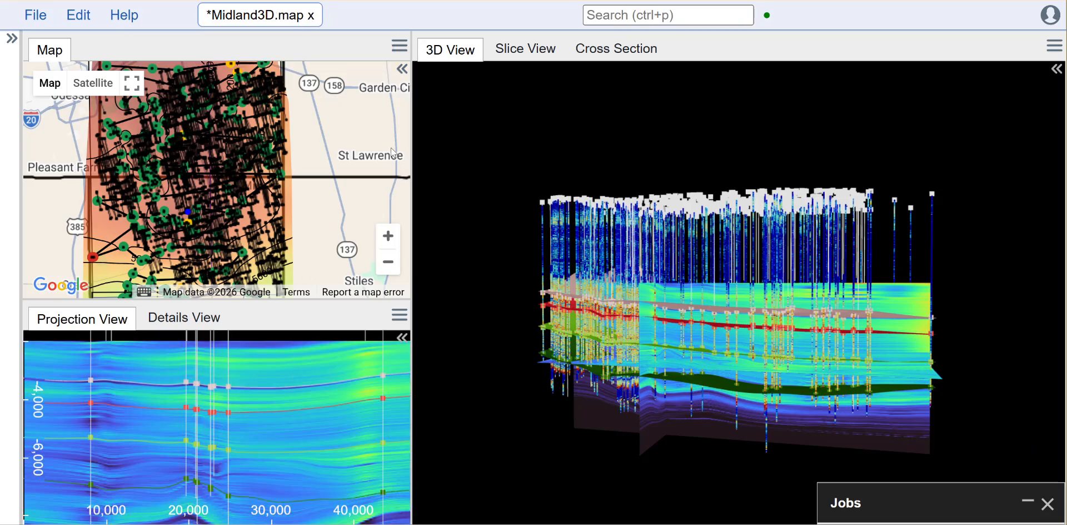
- Examine the Midland3D map's wells, horizons and property sections from several angles in the 3D view
left_click_drag(966, 315, 990, 325)
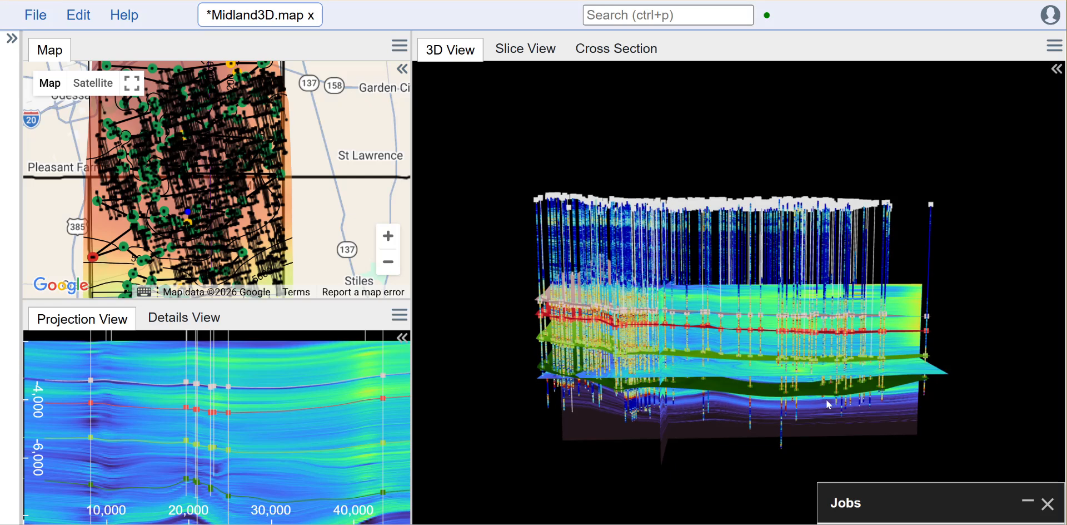
left_click_drag(989, 368, 960, 360)
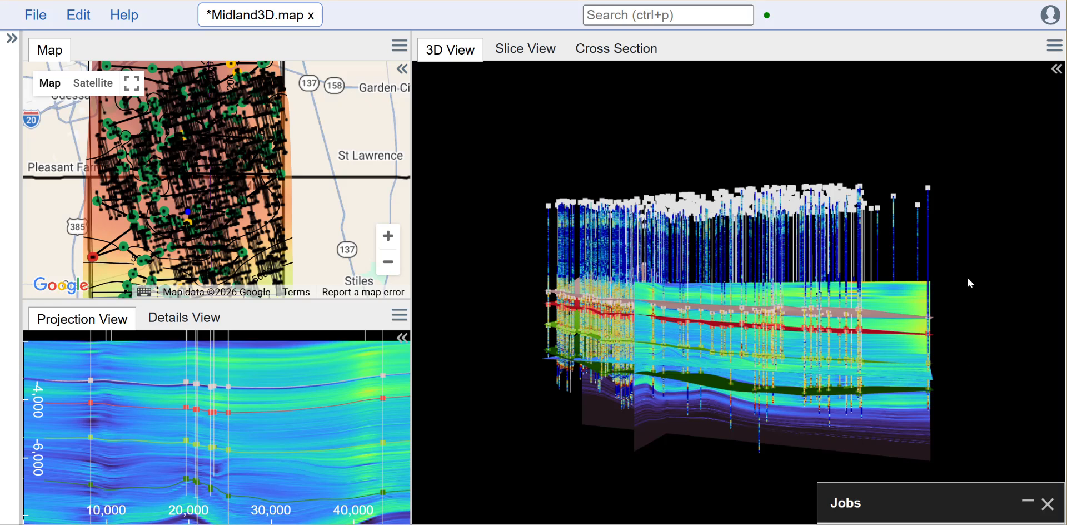
left_click_drag(682, 153, 719, 159)
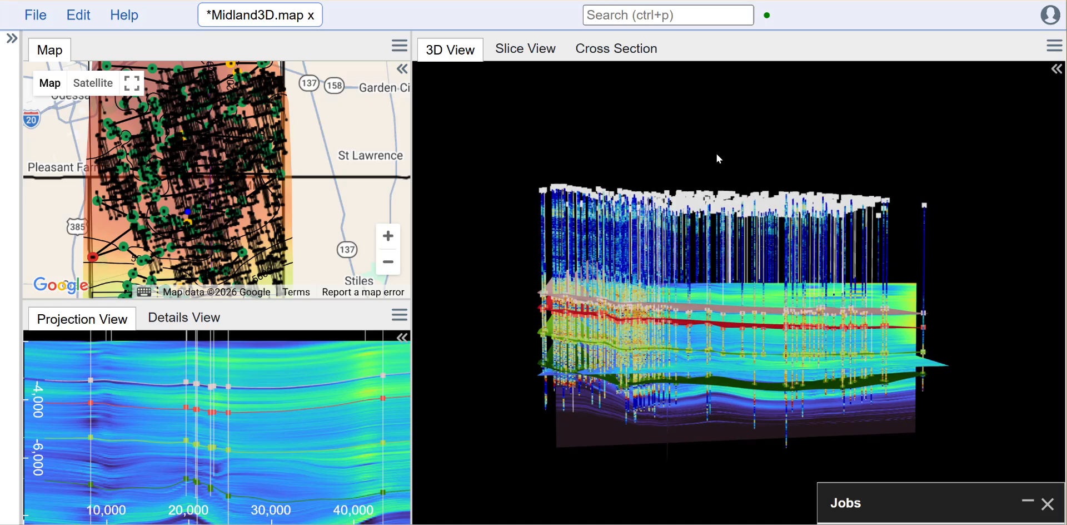
mouse_move(875, 161)
left_mouse_down()
mouse_move(903, 150)
mouse_move(896, 164)
left_mouse_up()
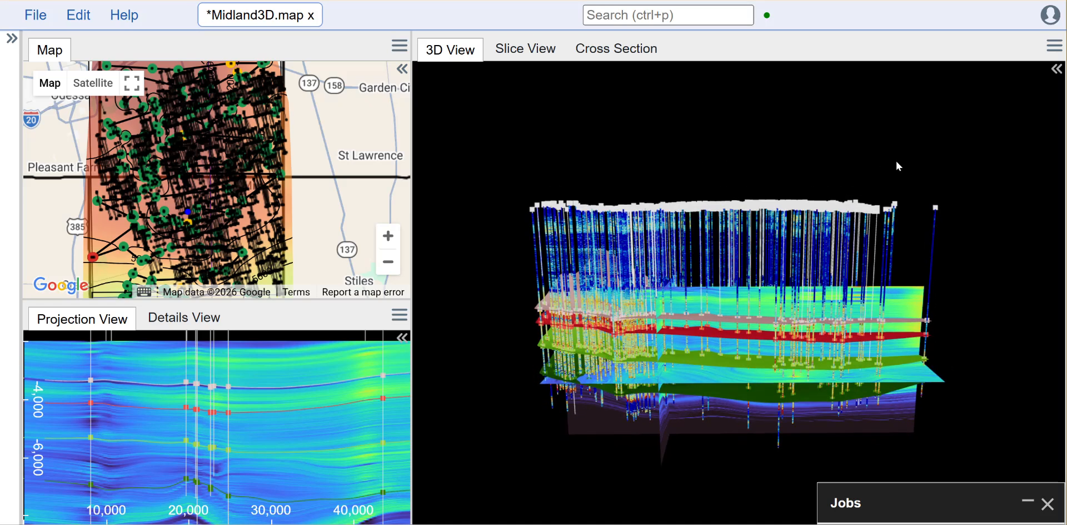